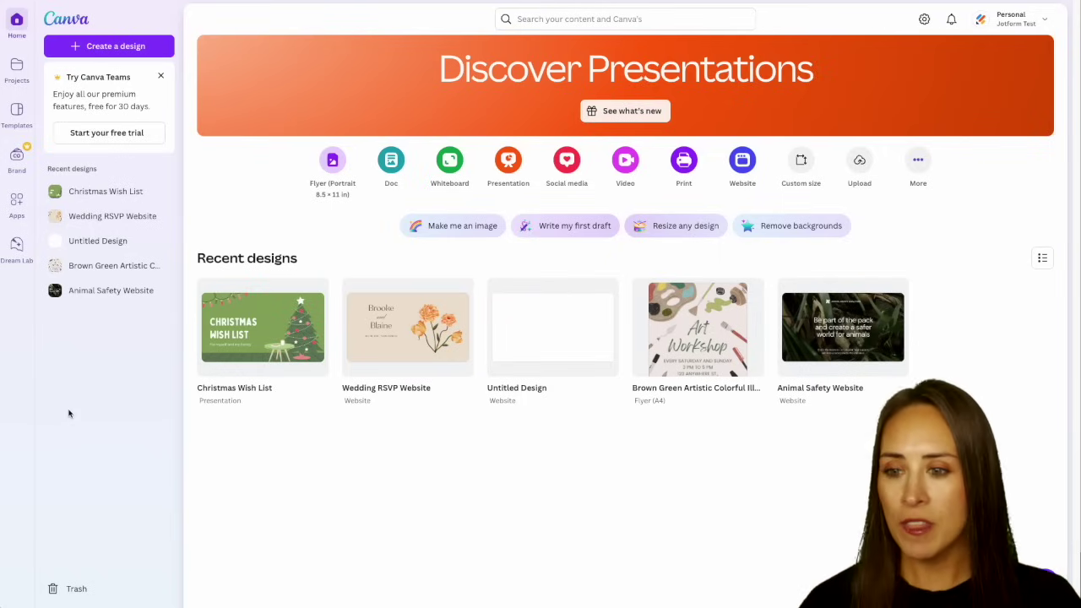
# Step: Search the Canva Apps directory for the Jotform app
pyautogui.click(18, 209)
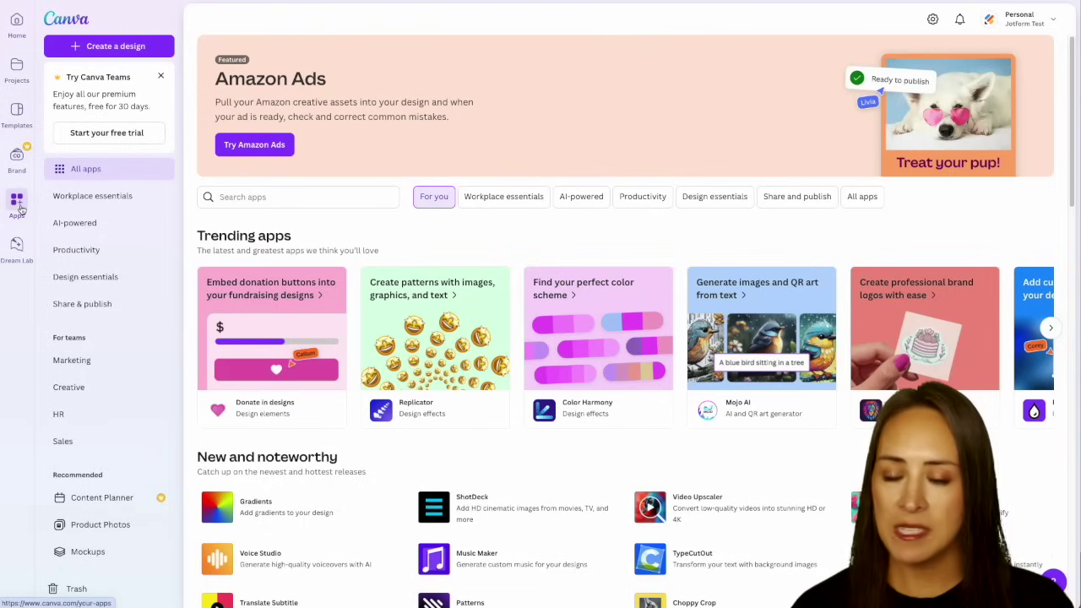
pyautogui.click(285, 197)
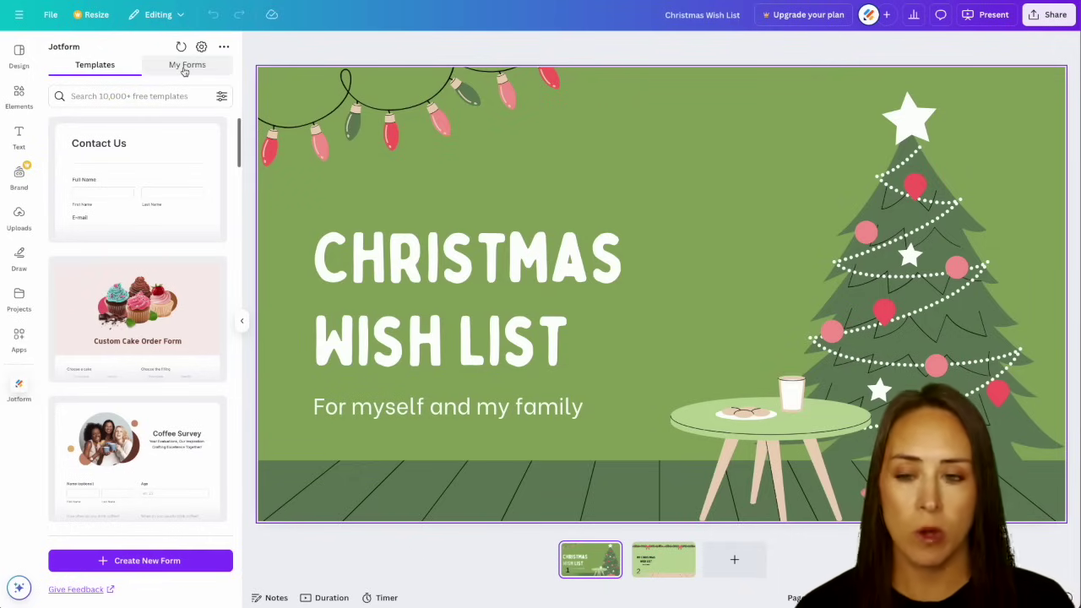
# Step: Scroll through the Jotform templates list and bring up the template filter options
pyautogui.moveTo(149, 234)
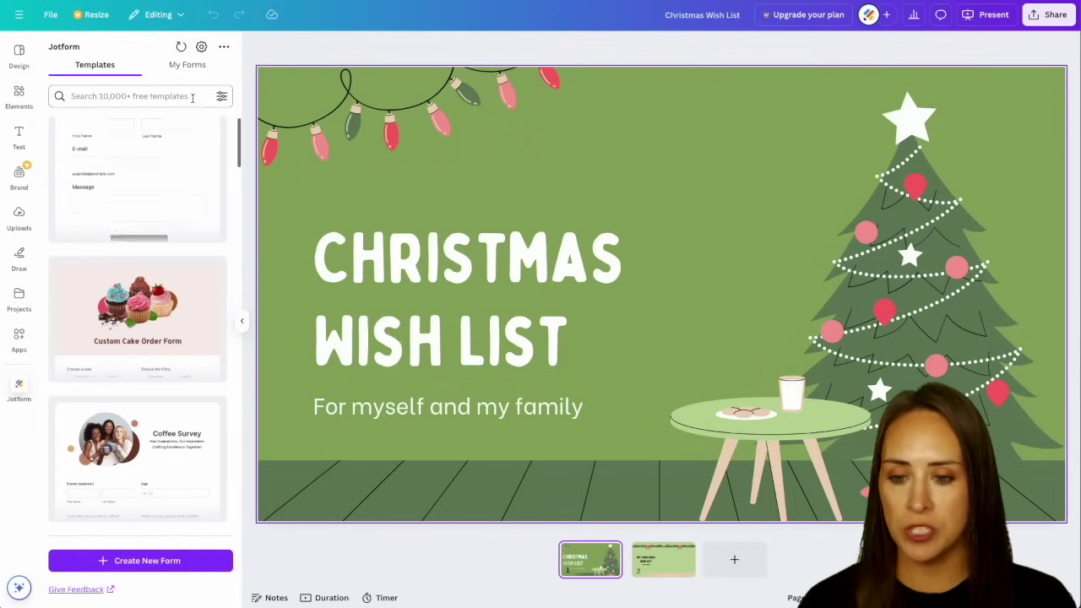
pyautogui.scroll(-5, 169, 202)
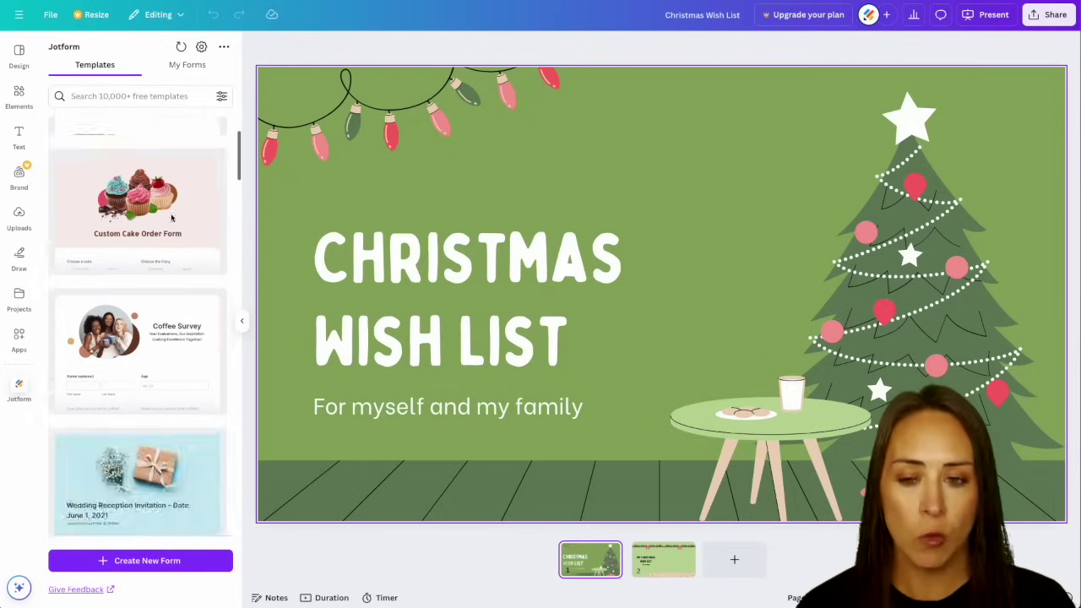
pyautogui.scroll(4, 171, 218)
pyautogui.scroll(3, 169, 217)
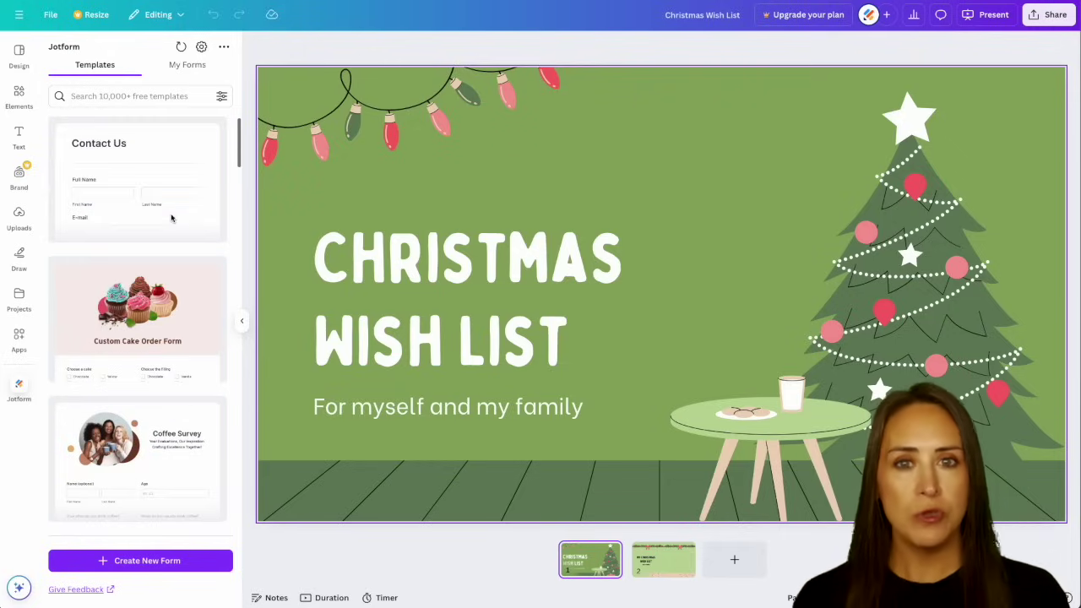
pyautogui.click(222, 96)
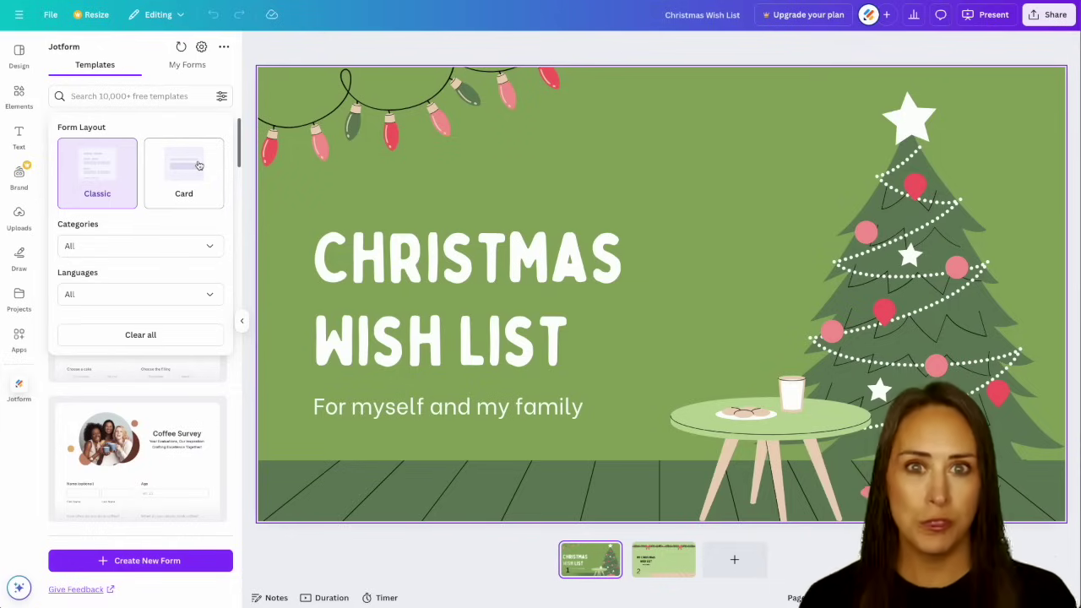
# Step: Review the Categories and Languages dropdowns, keeping both set to All
pyautogui.click(187, 244)
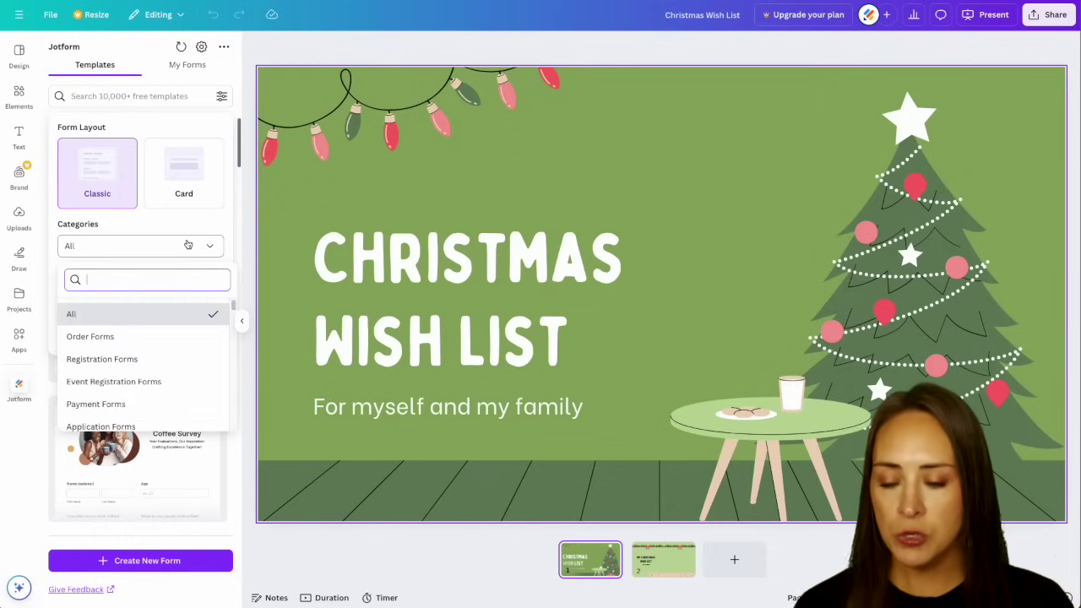
pyautogui.click(212, 314)
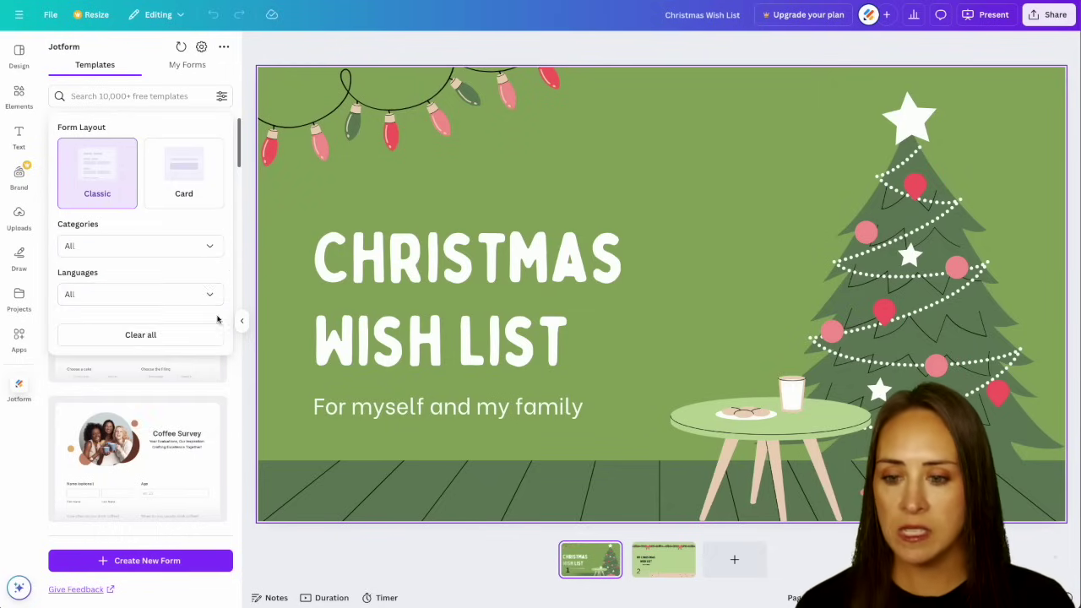
pyautogui.click(207, 299)
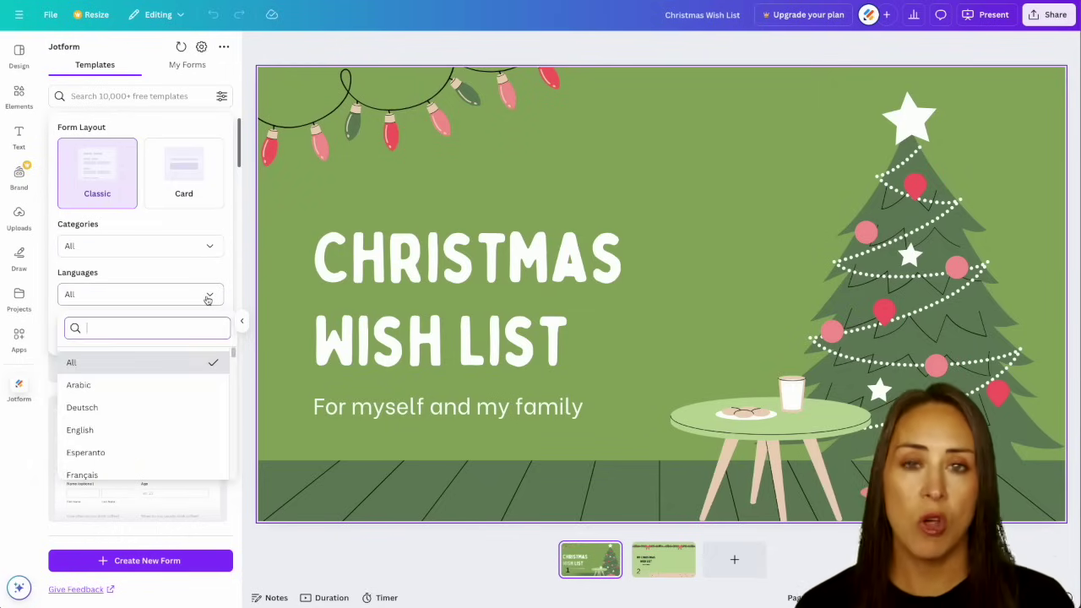
pyautogui.click(211, 361)
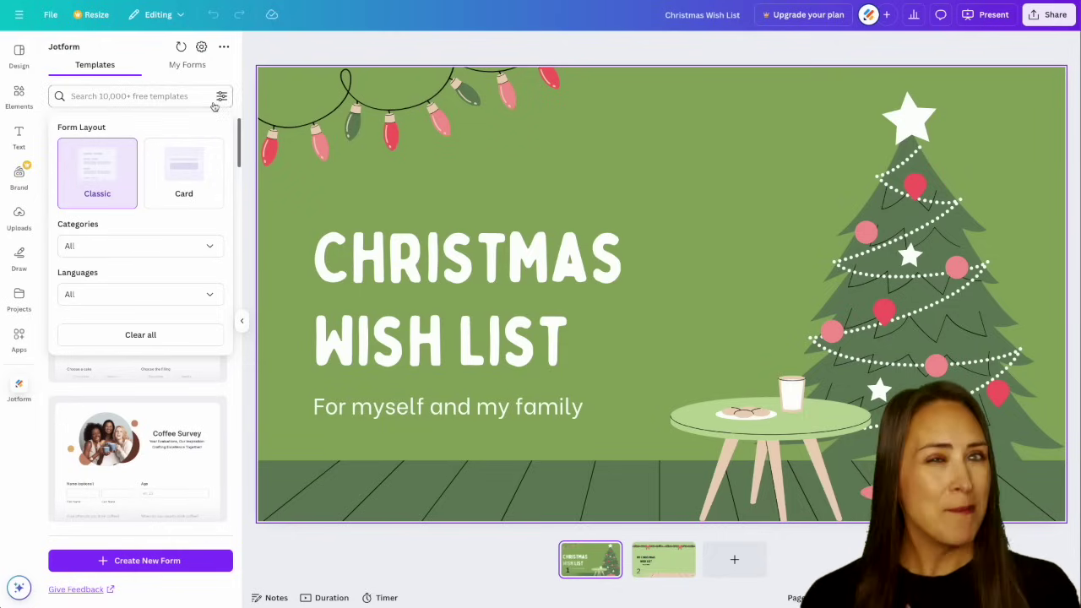
pyautogui.click(190, 71)
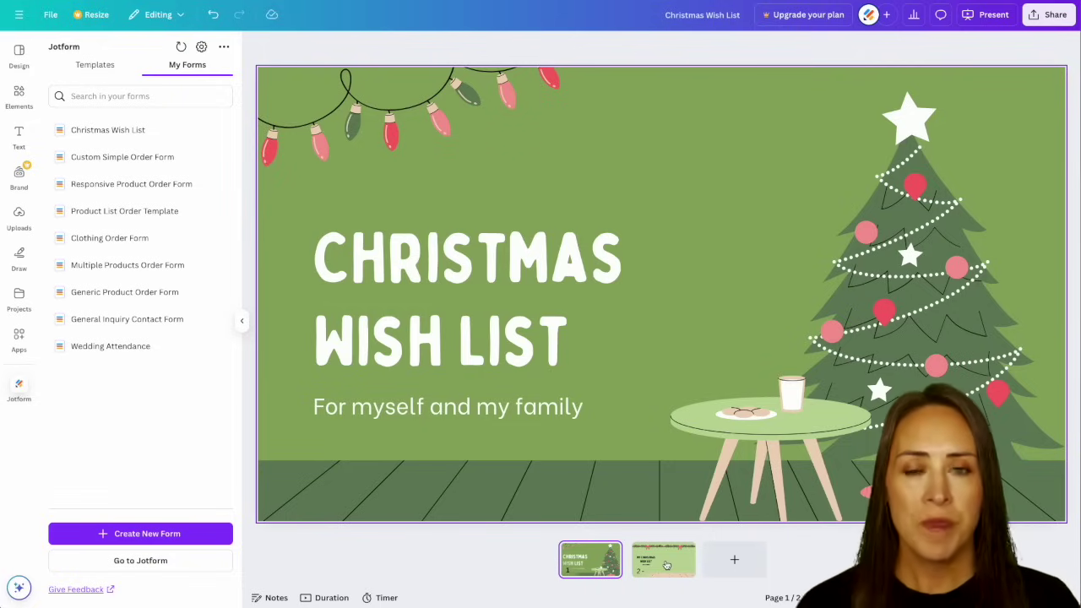
# Step: Choose to edit the Christmas Wish List form from the My Forms list
pyautogui.moveTo(216, 135)
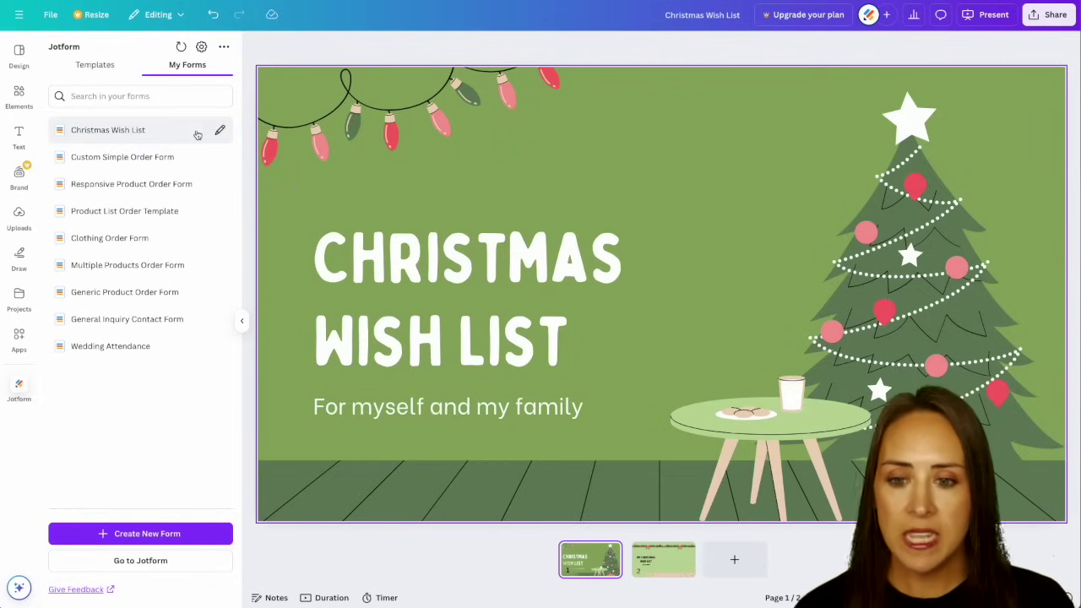
pyautogui.click(218, 131)
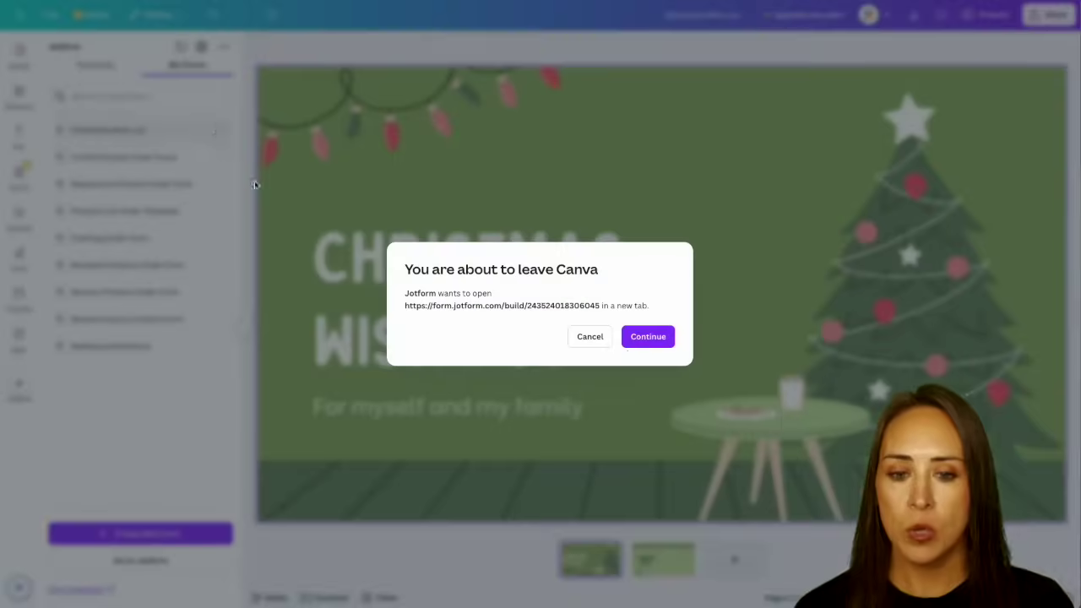
# Step: Open the form in Jotform's builder, add a Signature field, then delete it again
pyautogui.click(665, 337)
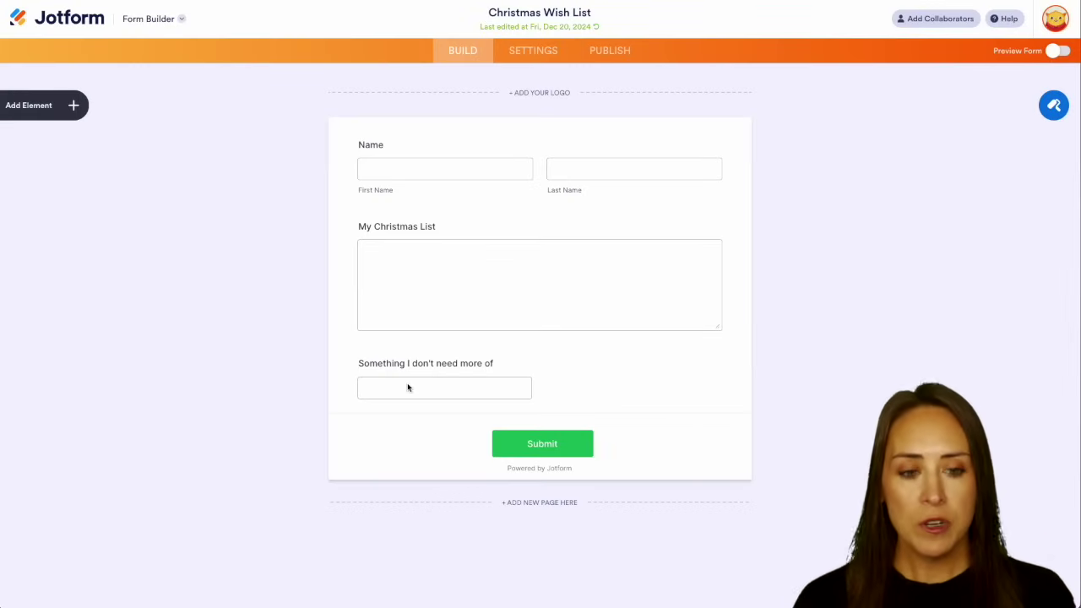
pyautogui.click(69, 105)
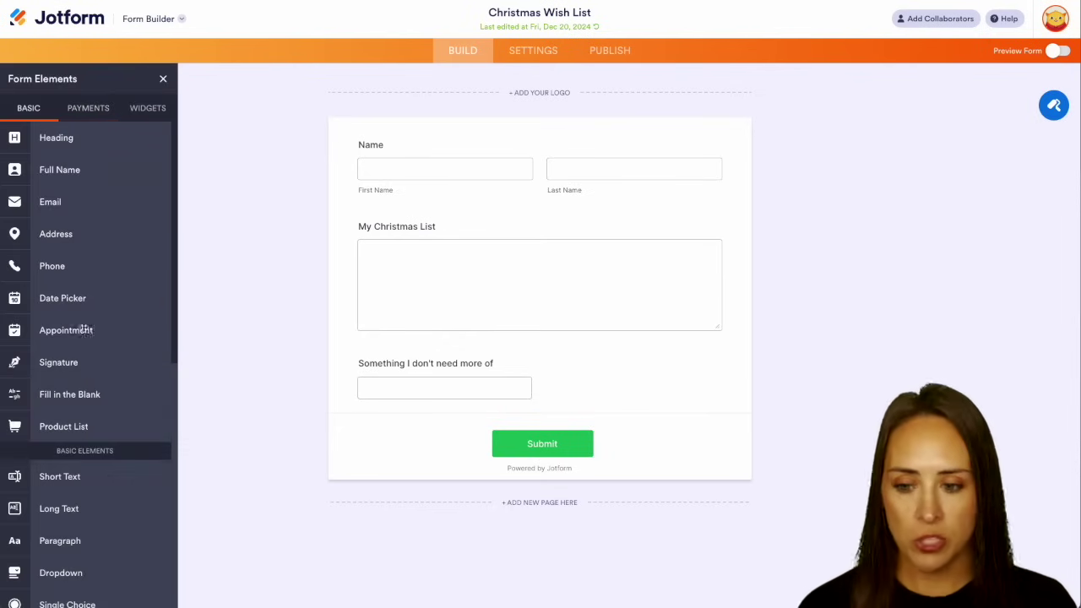
pyautogui.moveTo(34, 359)
pyautogui.mouseDown()
pyautogui.moveTo(120, 357)
pyautogui.moveTo(481, 422)
pyautogui.moveTo(521, 470)
pyautogui.moveTo(479, 452)
pyautogui.mouseUp()
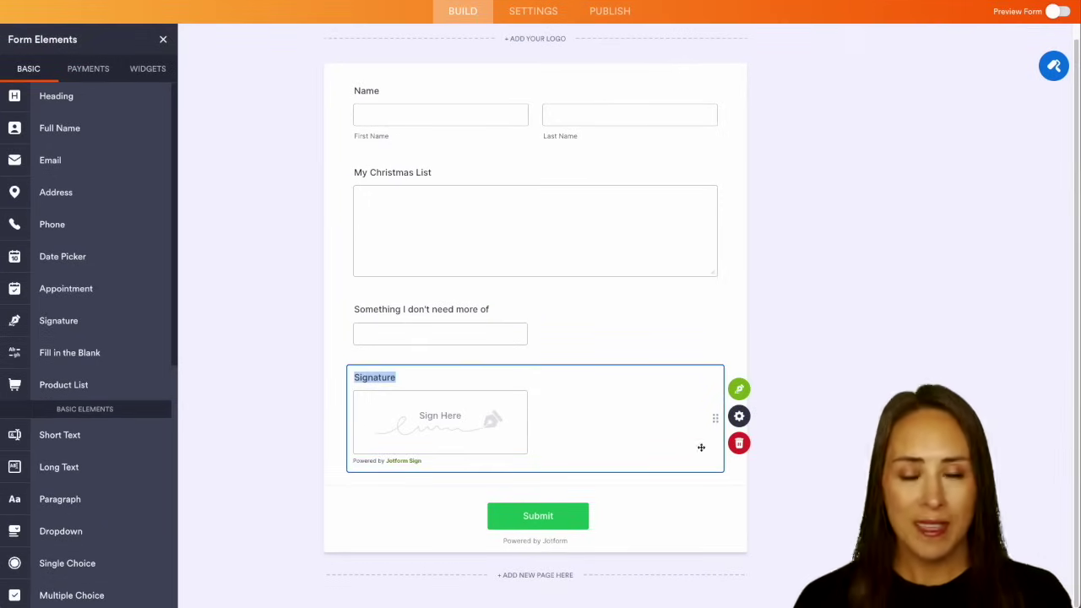
pyautogui.click(738, 443)
pyautogui.click(623, 395)
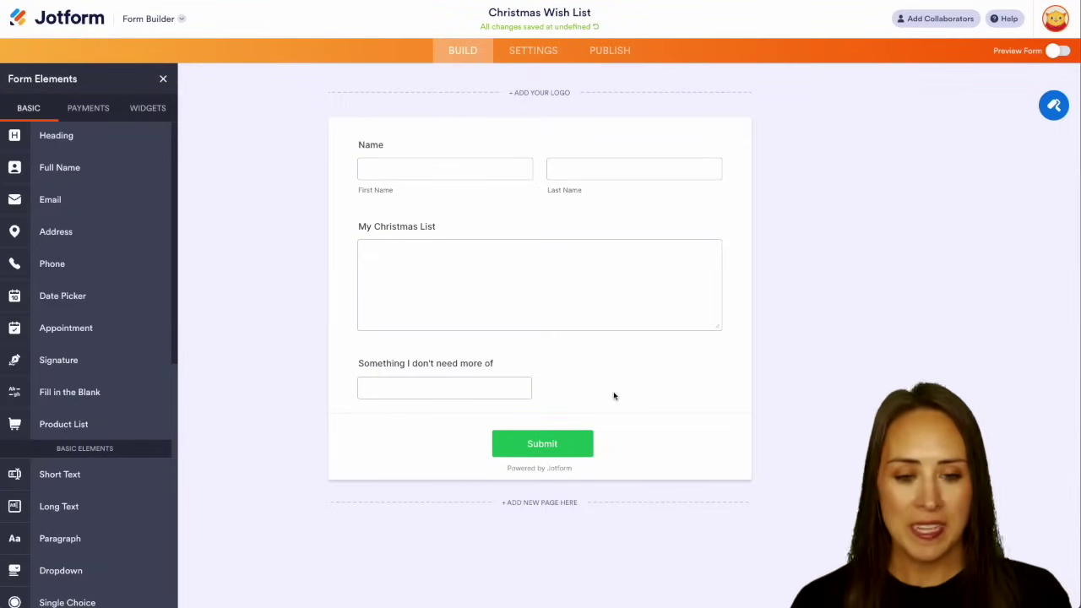
# Step: Set both the Page Color and Form Color to white in the Form Designer
pyautogui.click(1054, 105)
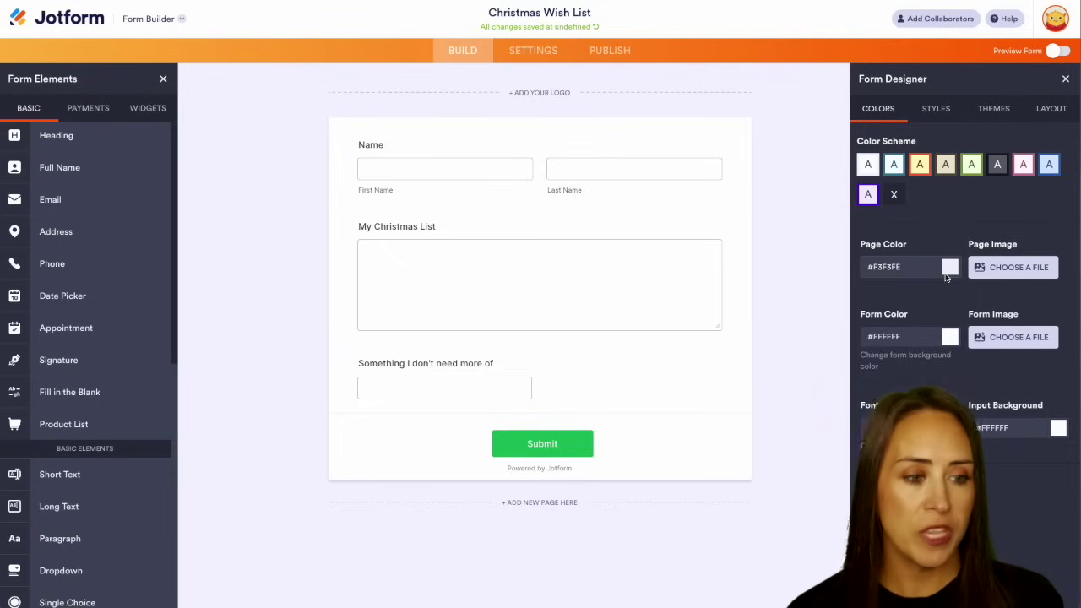
pyautogui.click(947, 270)
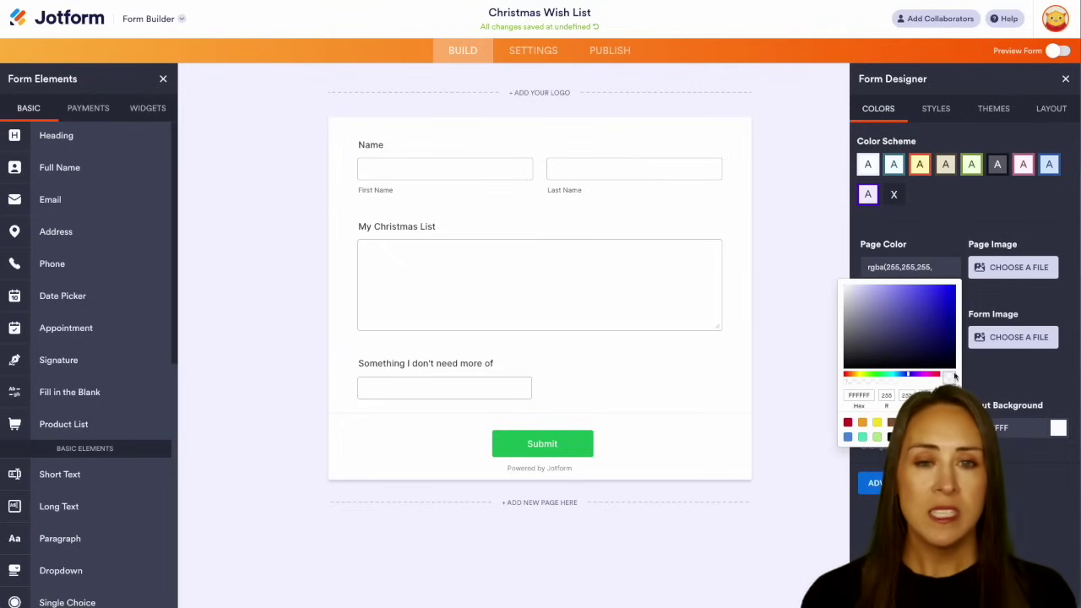
pyautogui.click(949, 336)
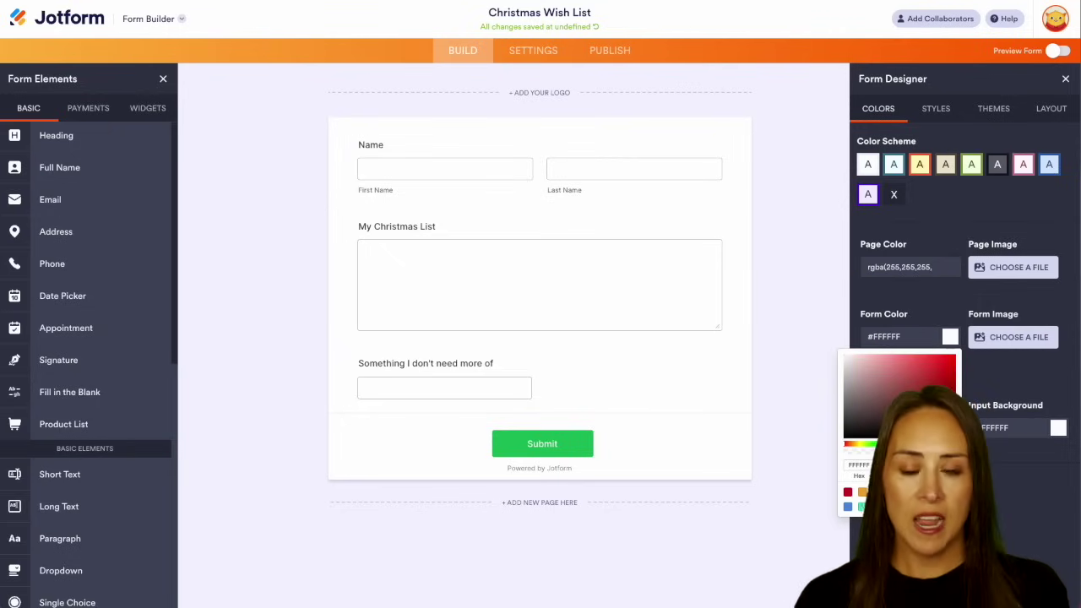
pyautogui.click(948, 212)
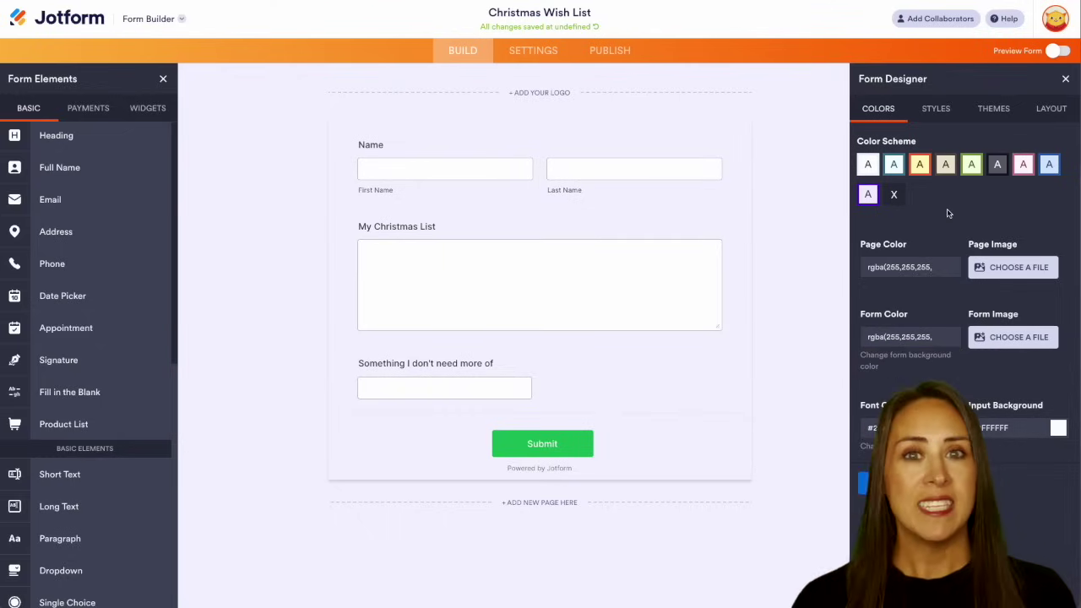
pyautogui.click(1065, 78)
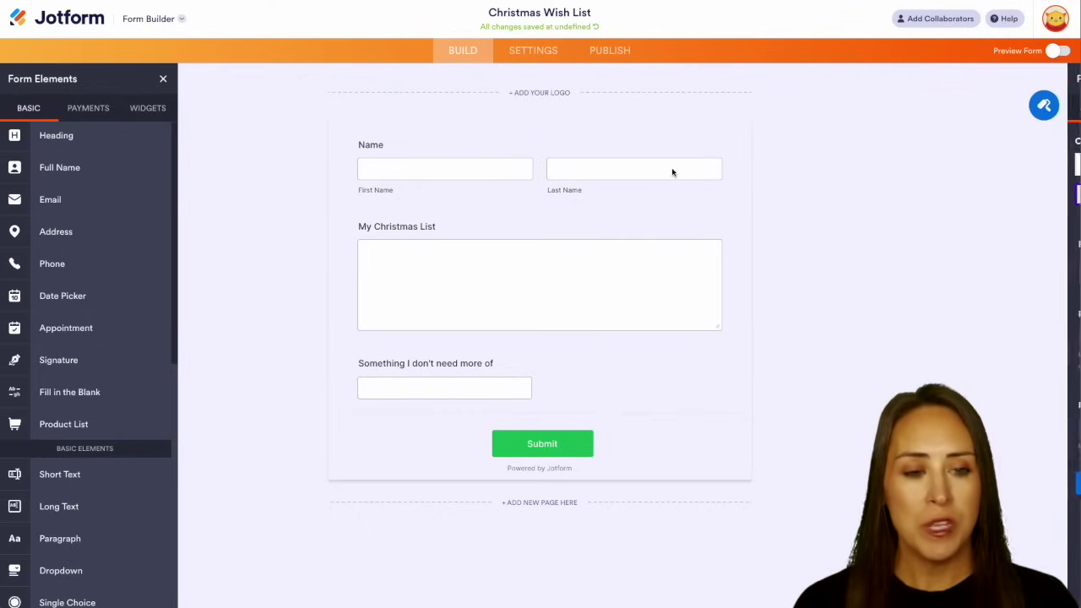
# Step: Make the Name, My Christmas List and Something I don't need more of fields required
pyautogui.click(625, 169)
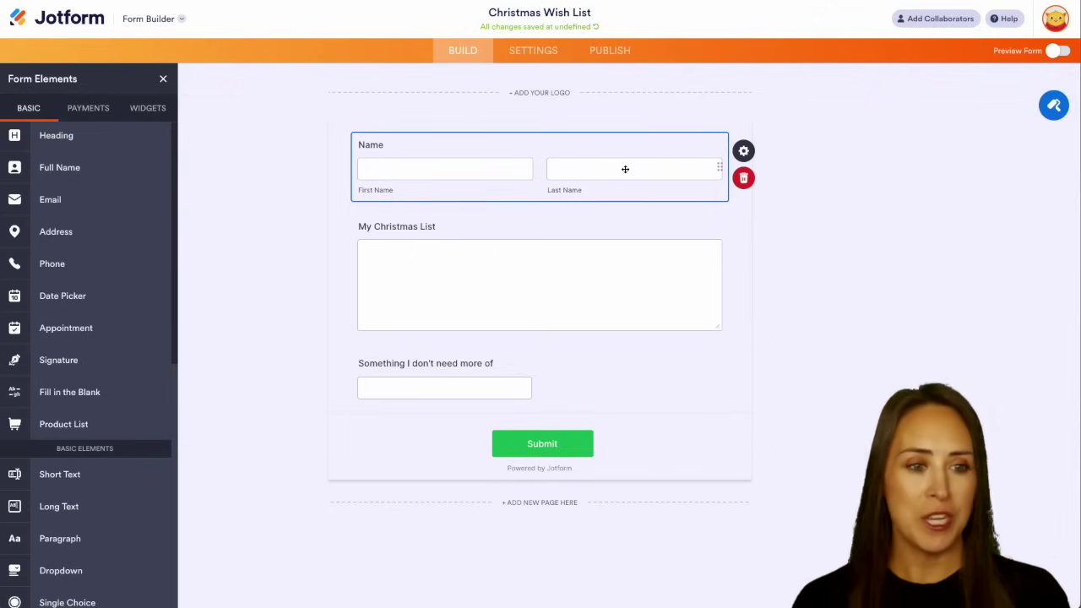
pyautogui.click(743, 152)
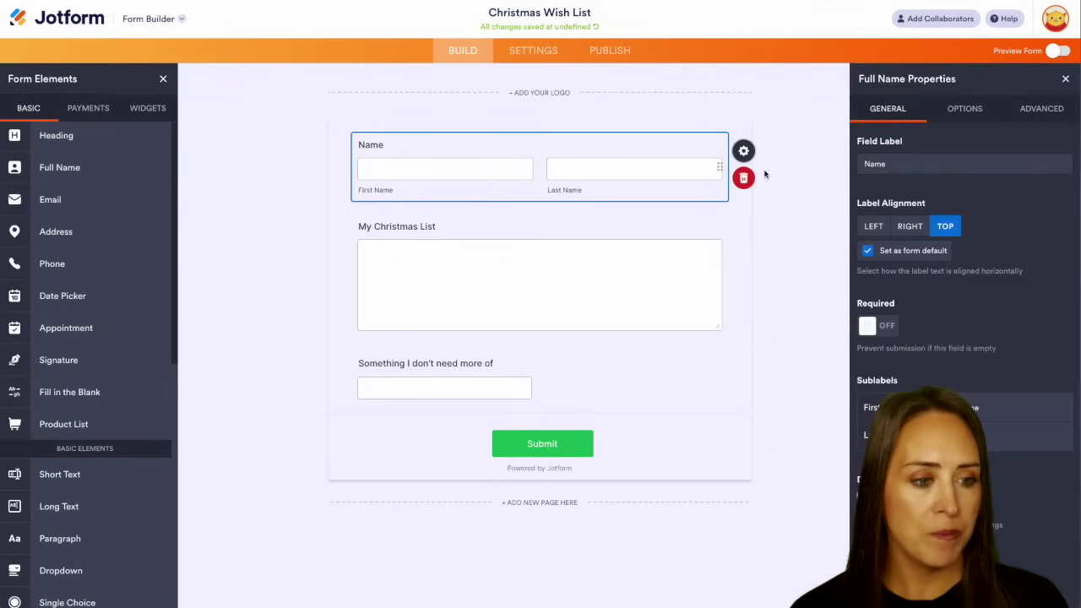
pyautogui.click(867, 325)
pyautogui.click(671, 291)
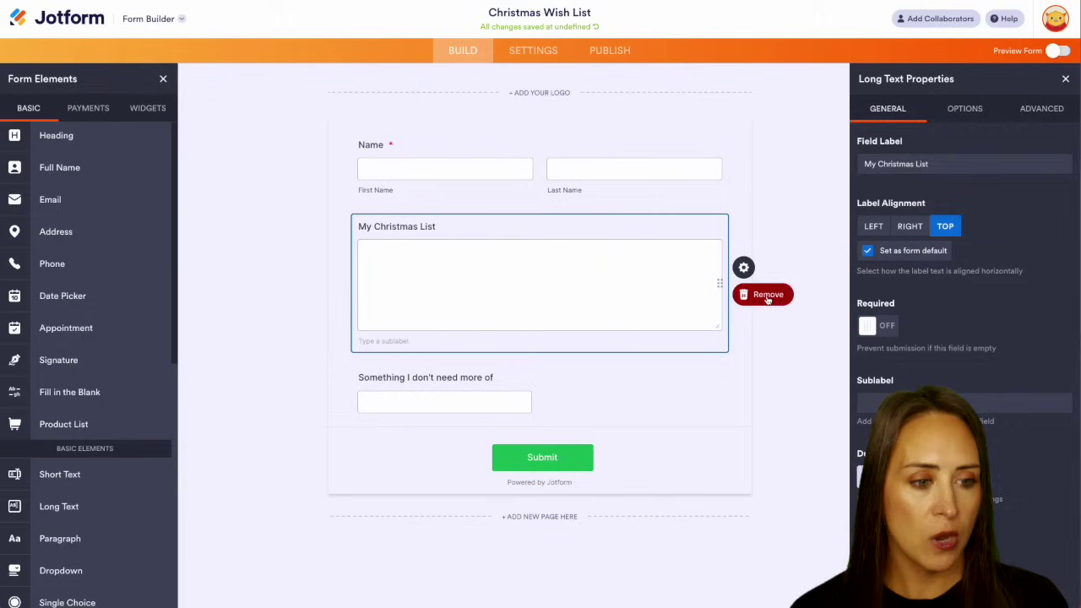
pyautogui.click(872, 326)
pyautogui.click(605, 410)
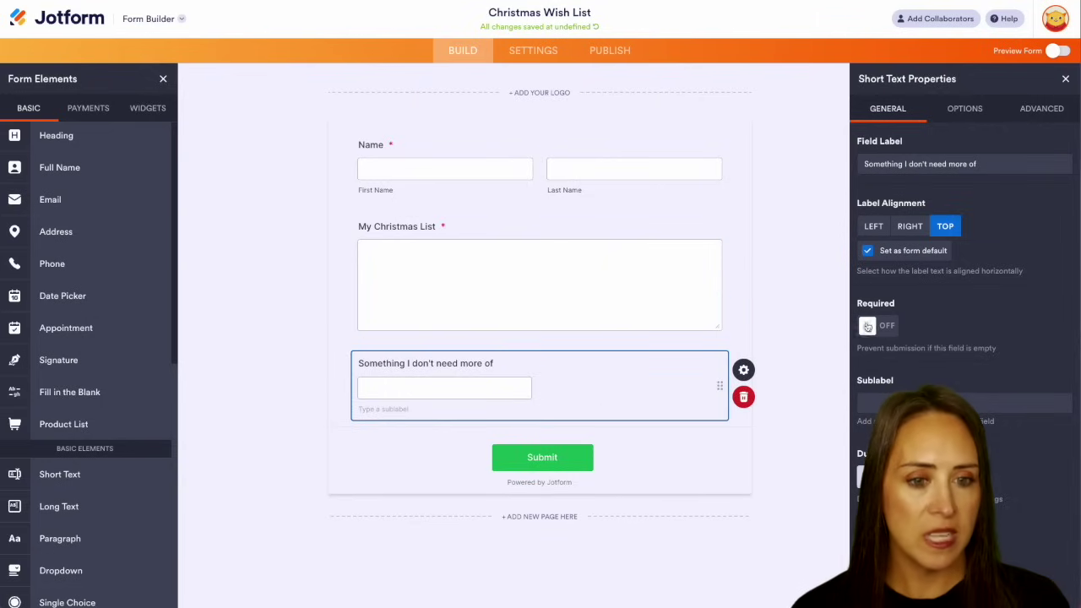
pyautogui.click(870, 325)
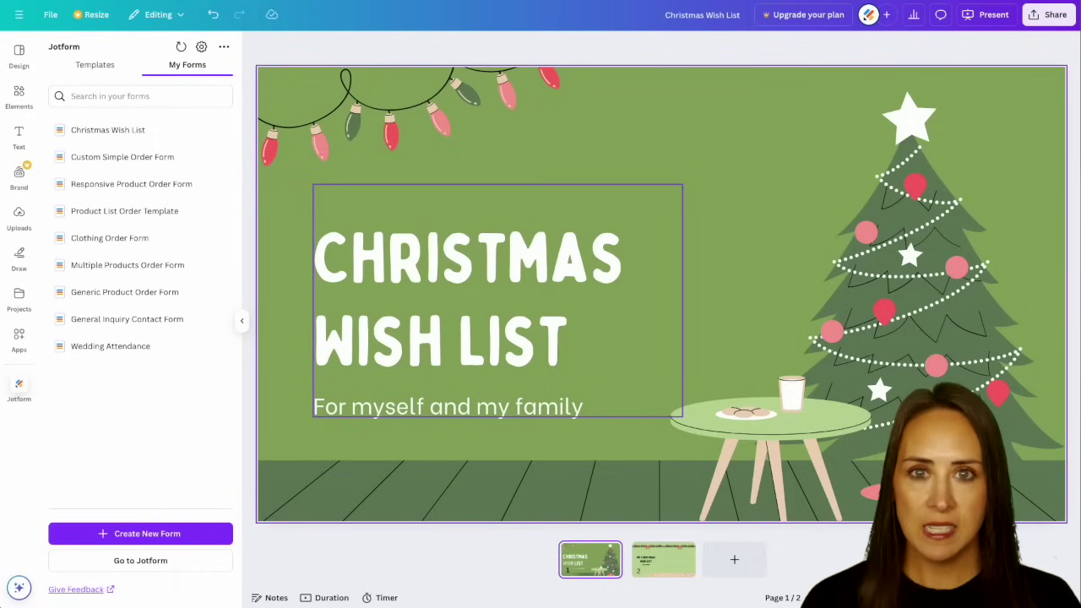
# Step: Insert the form embed, remove it from page 1, and place it right of page 2's title
pyautogui.click(105, 132)
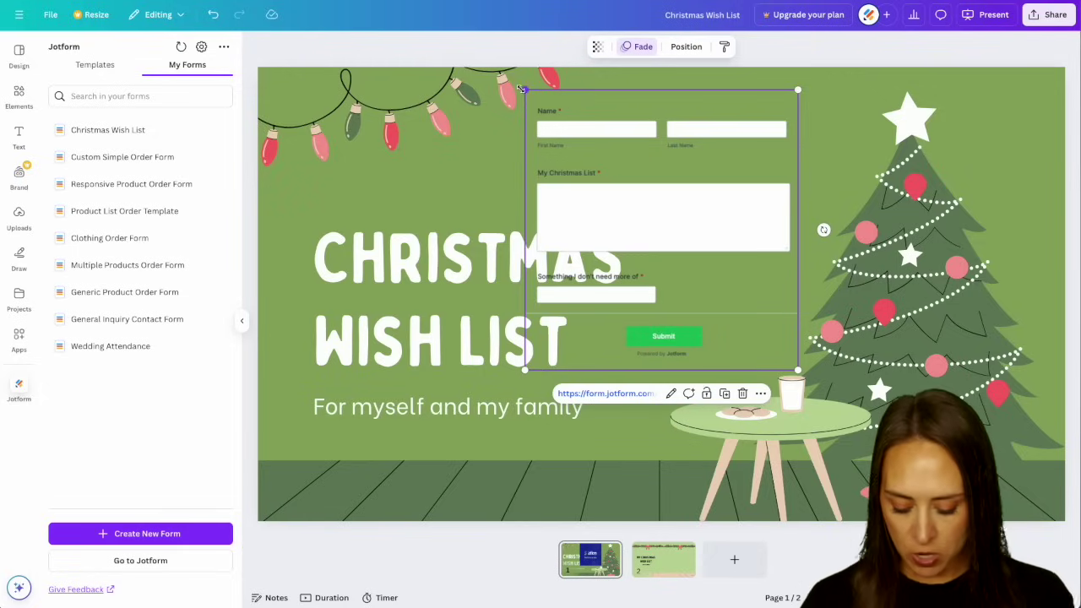
pyautogui.press('Delete')
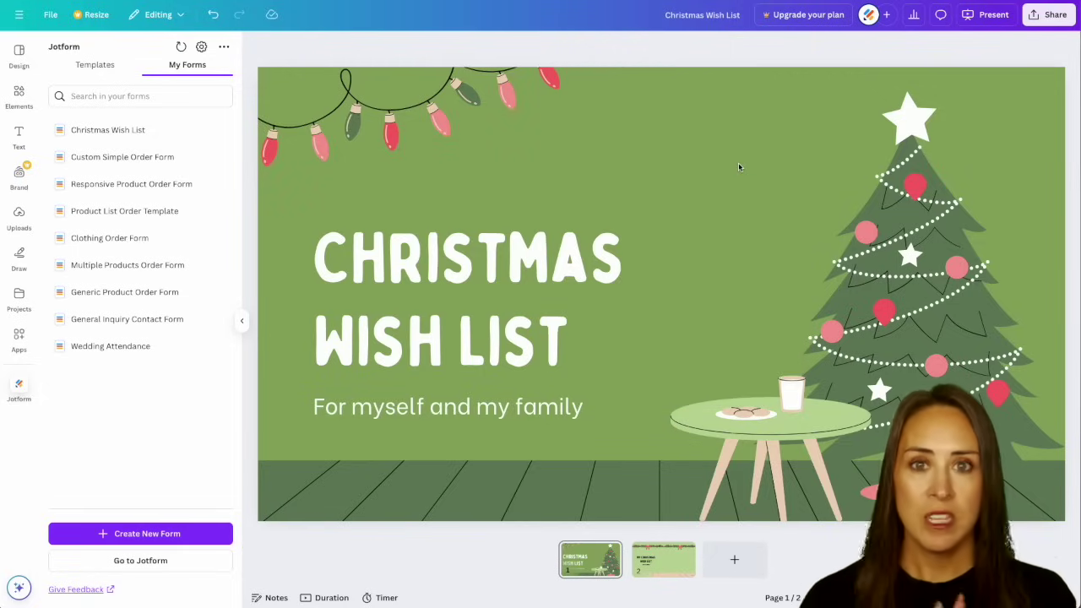
pyautogui.click(676, 562)
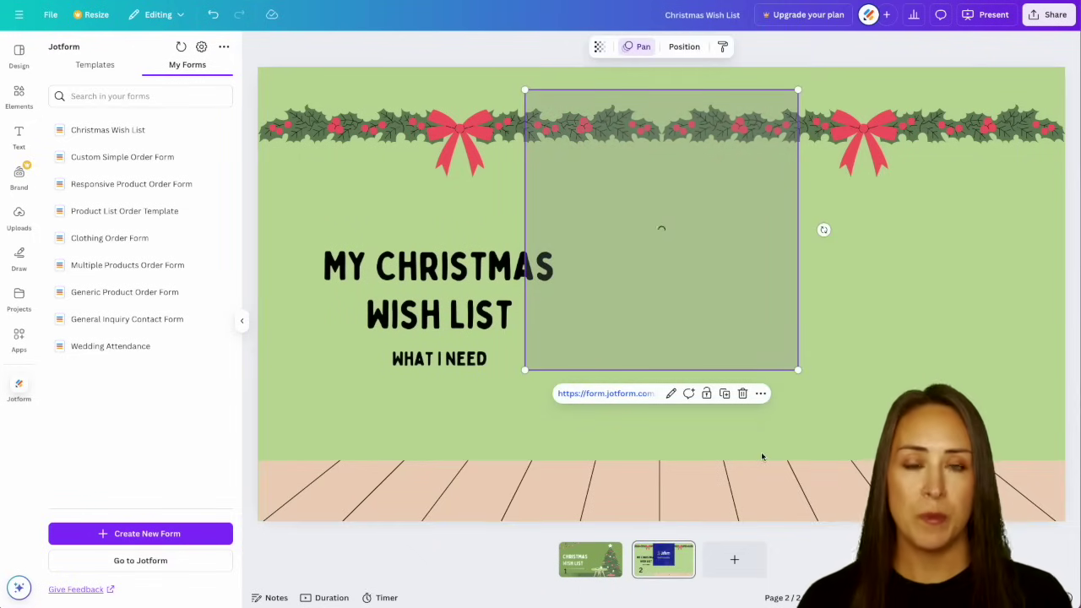
pyautogui.moveTo(731, 287); pyautogui.dragTo(795, 364)
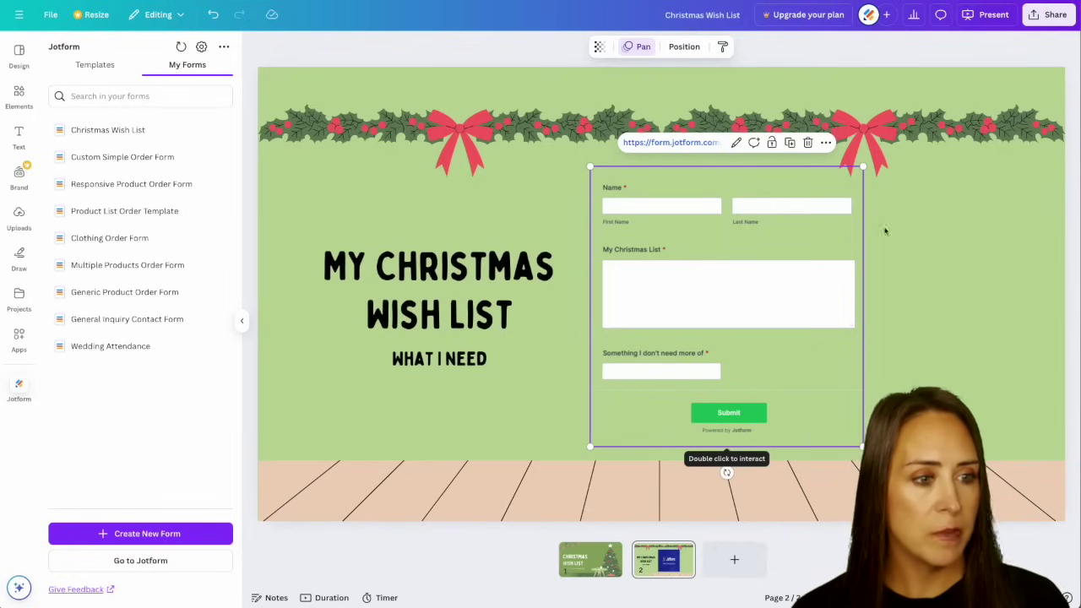
# Step: Publish the design as a website via Share and open the live site
pyautogui.click(1048, 14)
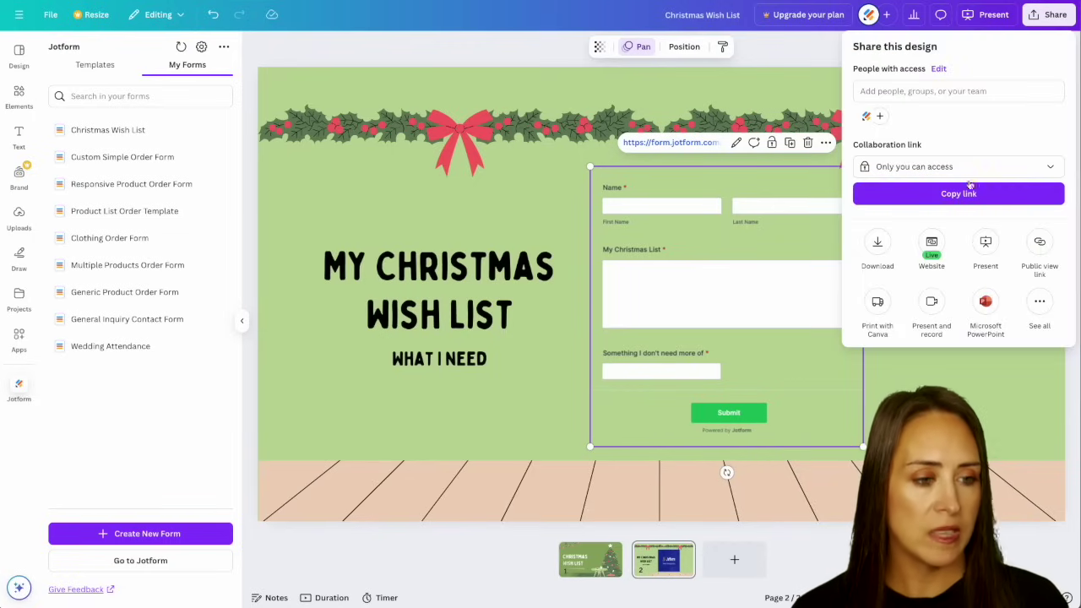
pyautogui.click(930, 244)
pyautogui.click(936, 312)
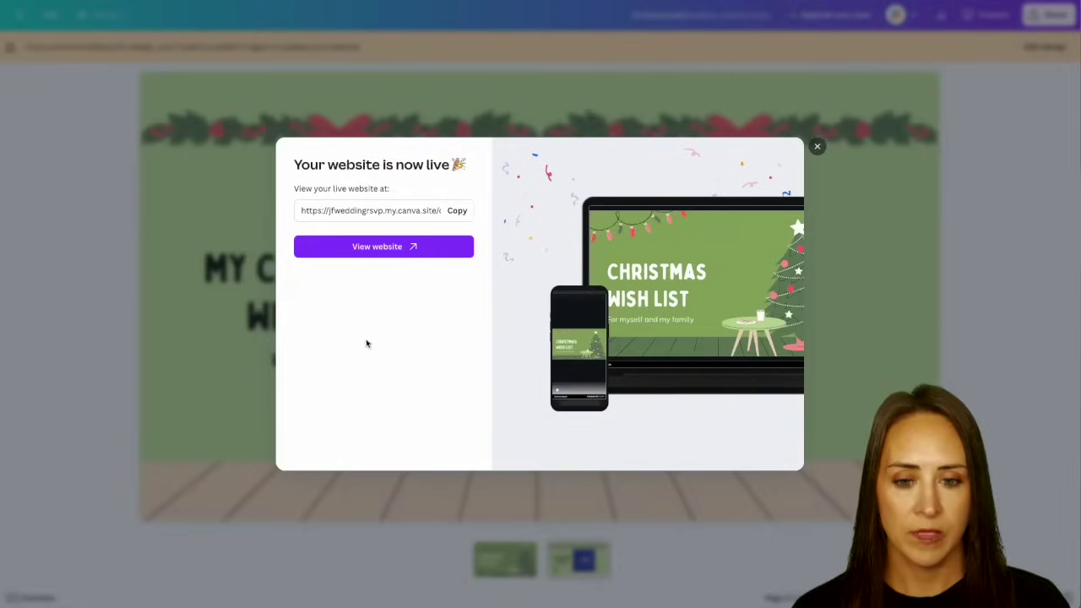
pyautogui.click(397, 247)
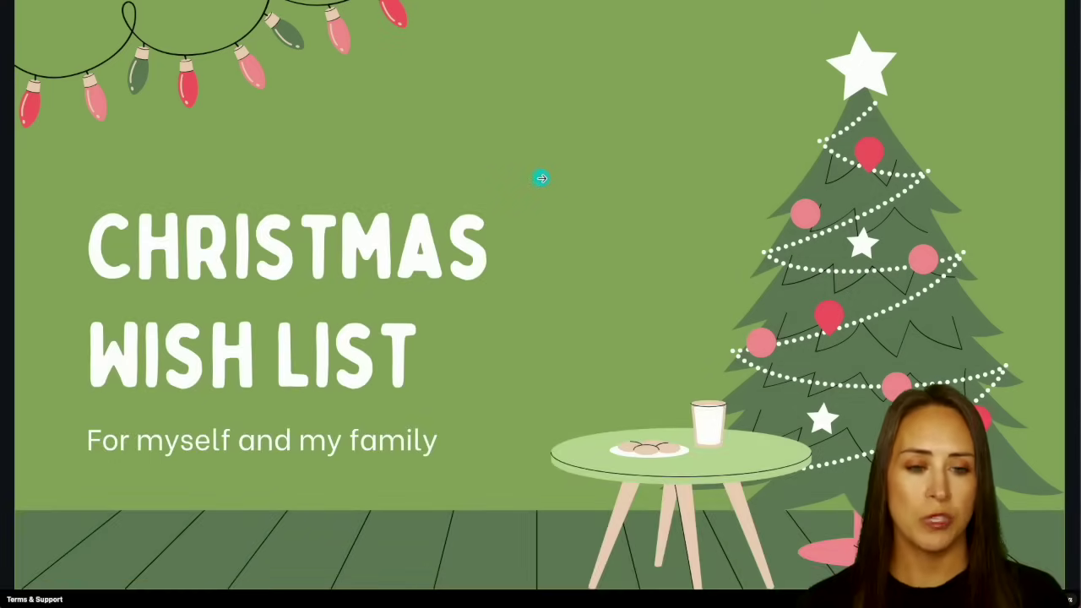
# Step: On page 2, fill in a test wish list answering 'Mugs' and submit it
pyautogui.click(547, 187)
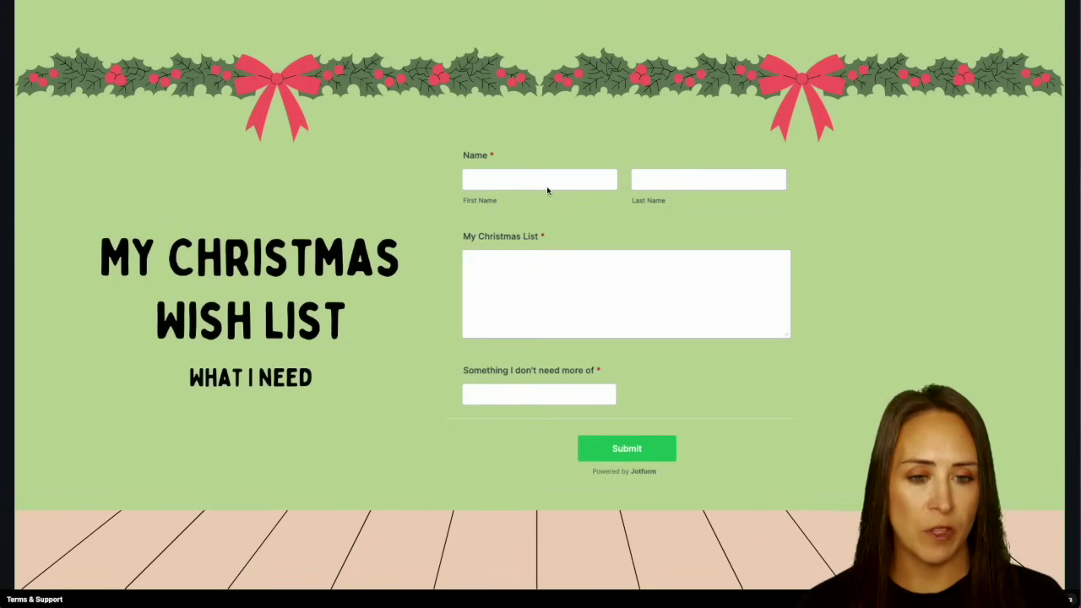
pyautogui.click(749, 268)
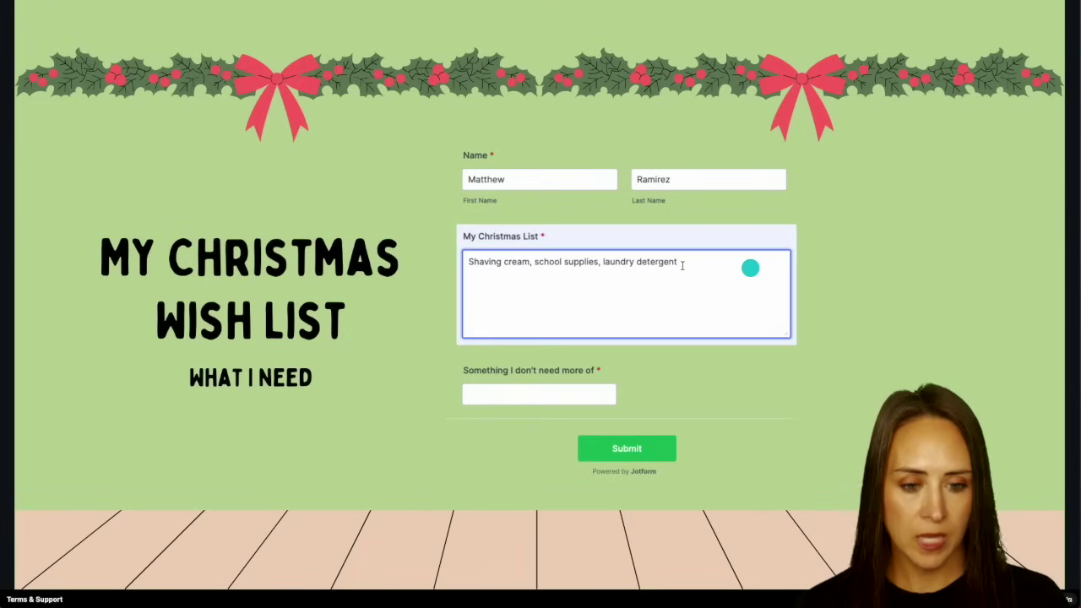
pyautogui.click(482, 390)
pyautogui.write('Me')
pyautogui.press('BackSpace')
pyautogui.write('ugs')
pyautogui.click(650, 453)
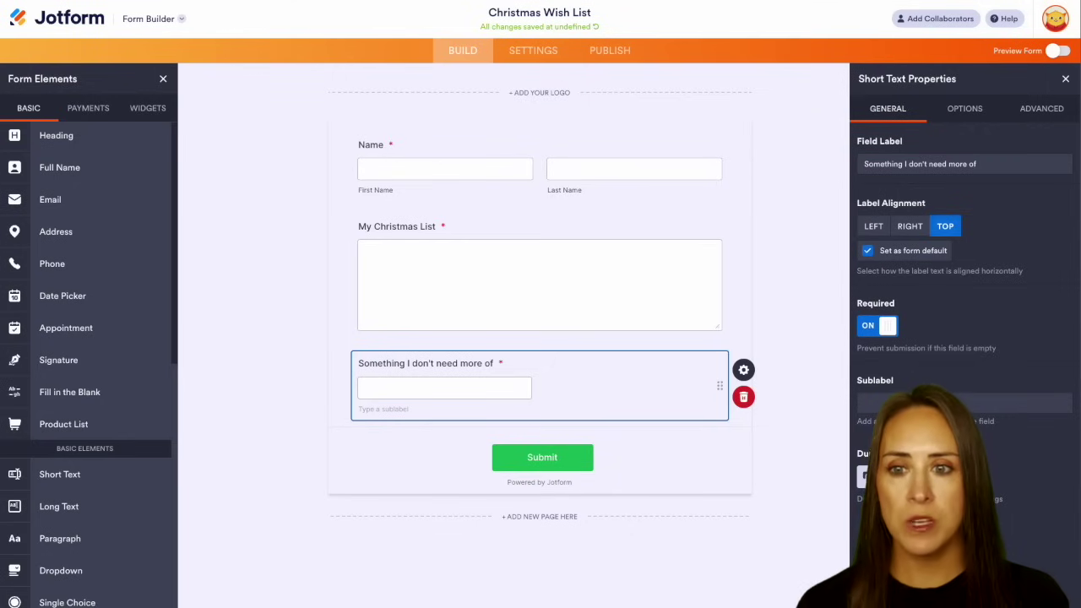
# Step: Switch from Form Builder to Jotform Tables to view the form's submissions
pyautogui.click(160, 20)
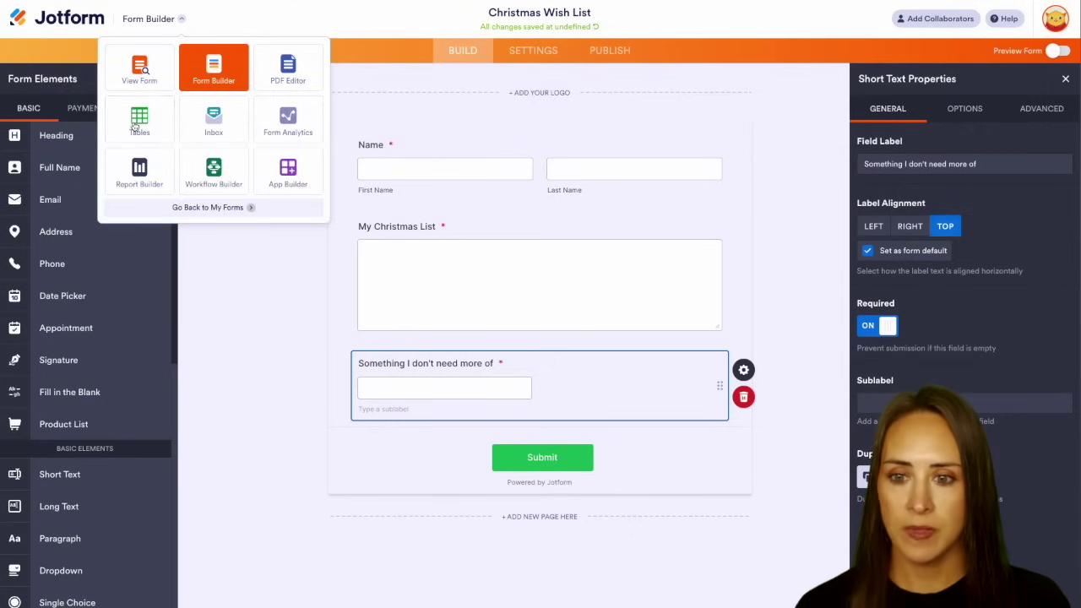
pyautogui.click(135, 125)
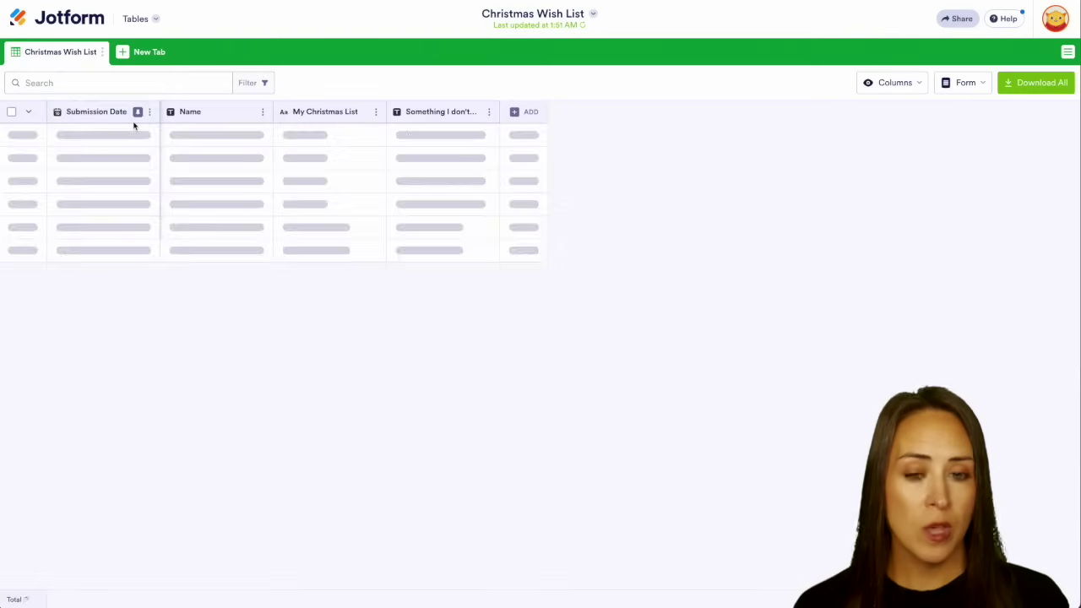